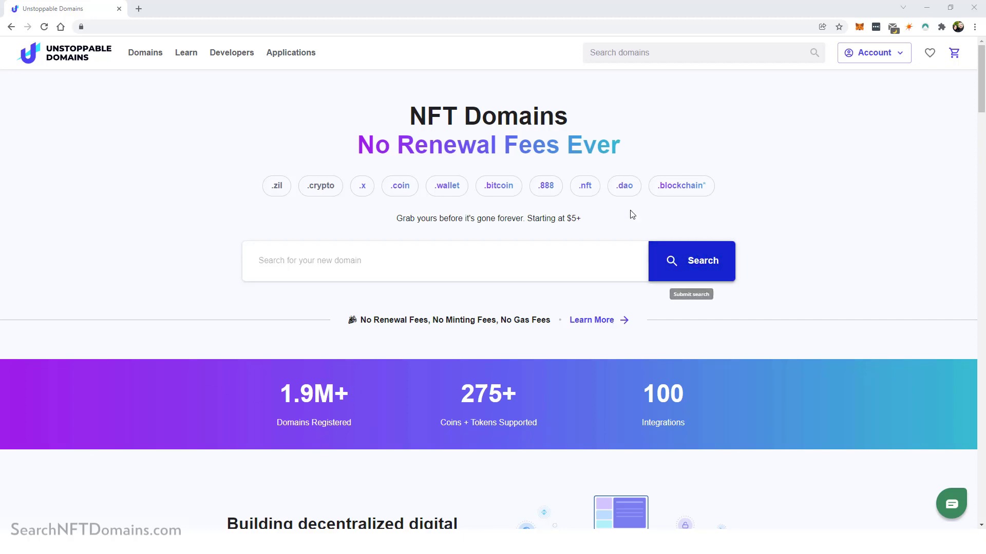
# - Search for the new domain name embracecrypto
pyautogui.click(310, 261)
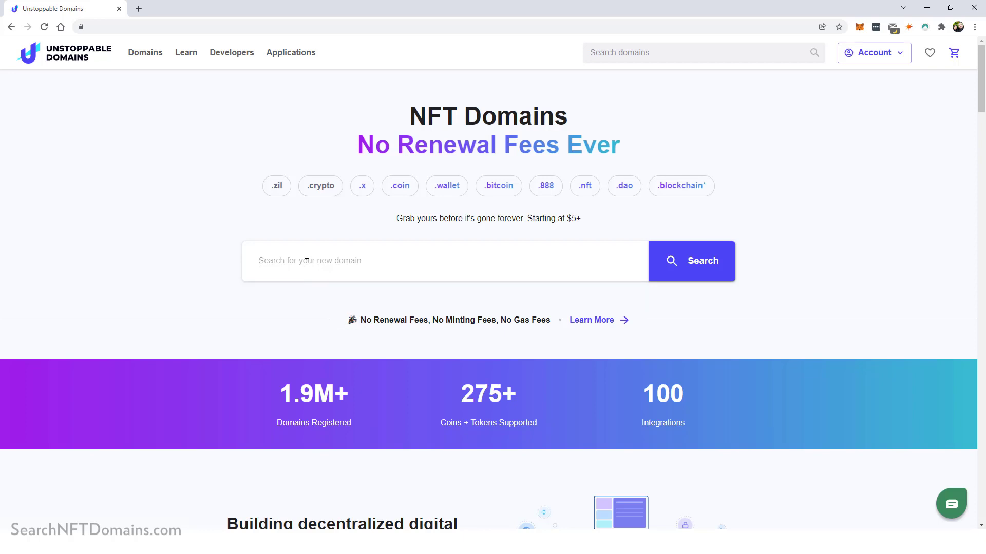
pyautogui.write('embracecrypto')
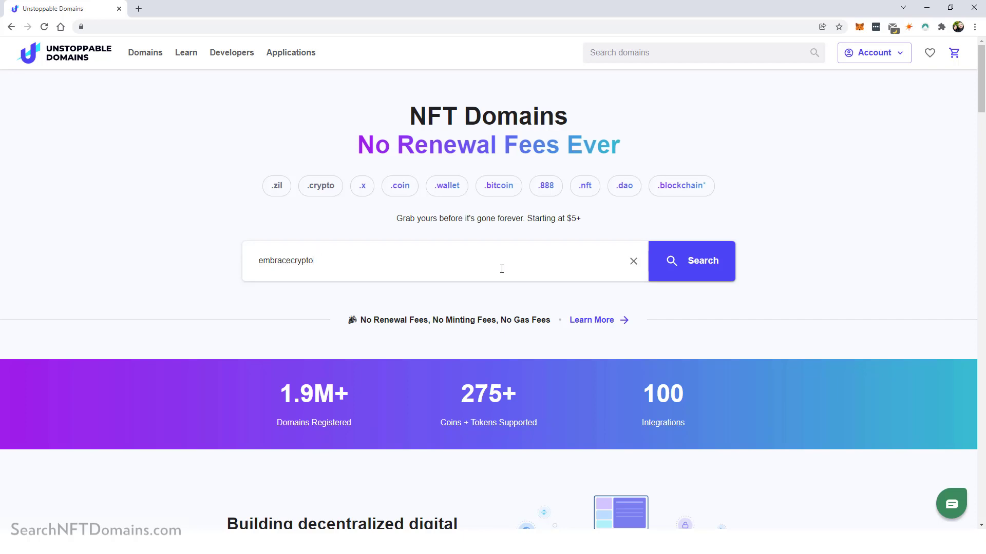
pyautogui.click(702, 268)
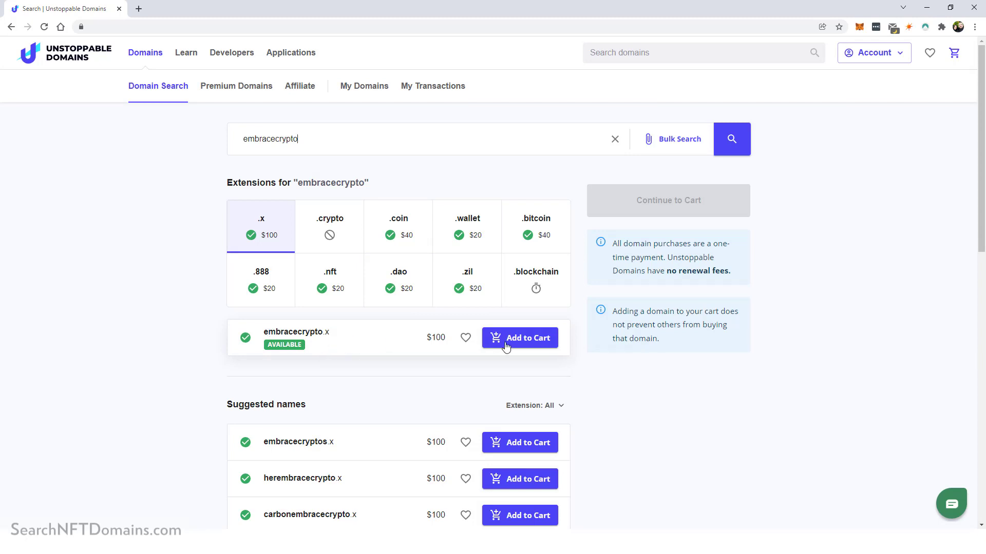
# - Add embracecrypto.x and embracecrypto.wallet to the cart and continue to the cart
pyautogui.click(529, 343)
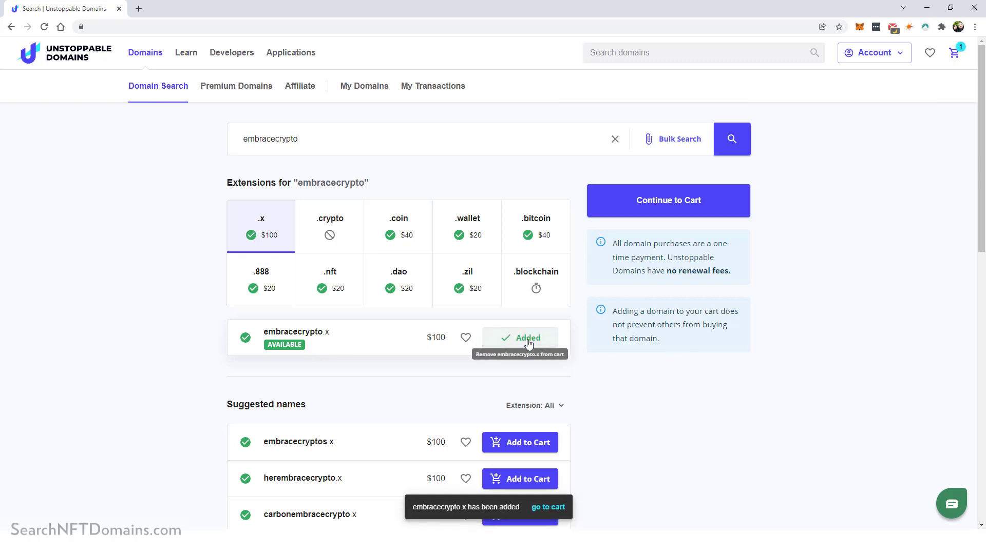
pyautogui.click(477, 232)
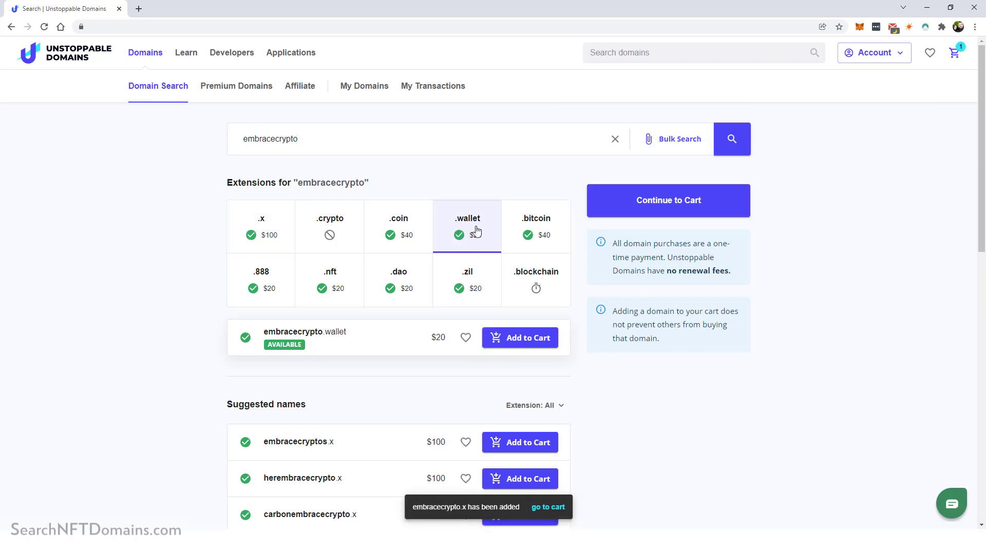
pyautogui.click(526, 339)
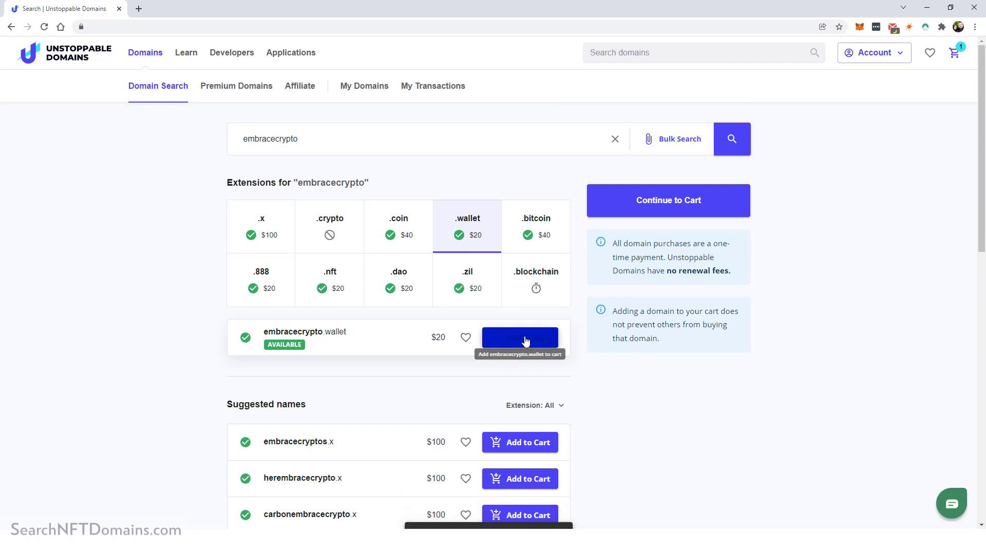
pyautogui.click(662, 214)
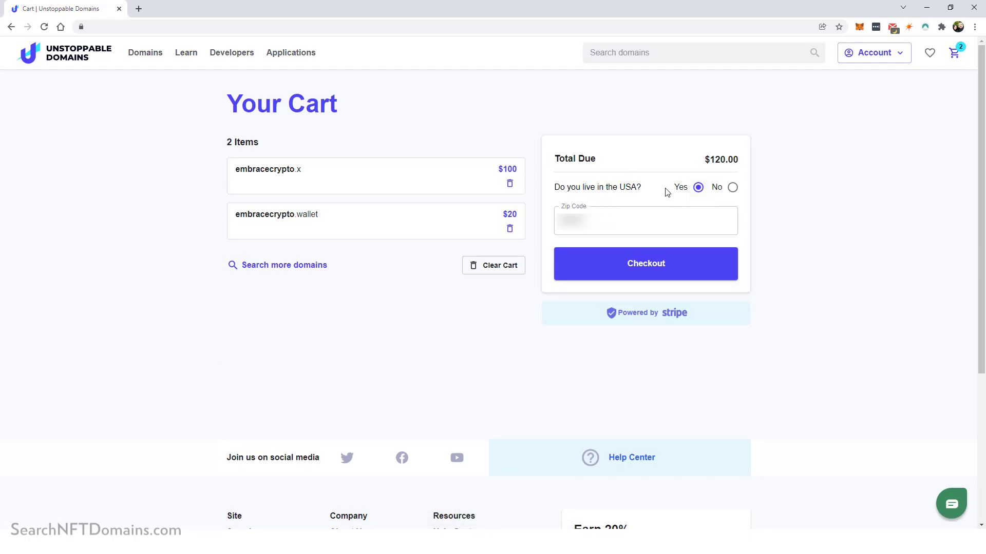
# - Re-enter the ZIP code for the US order and proceed to checkout
pyautogui.click(565, 221)
pyautogui.press('BackSpace')
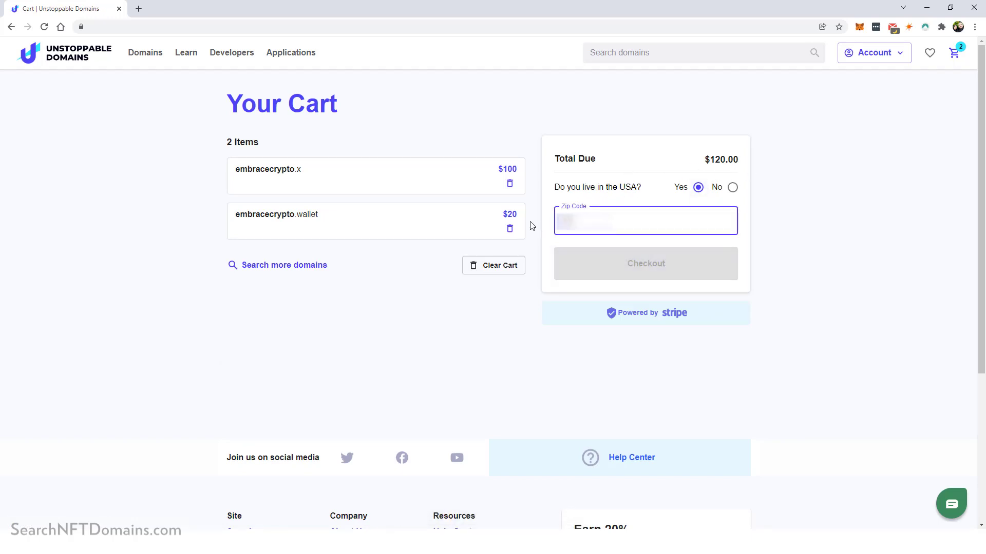
pyautogui.write('1')
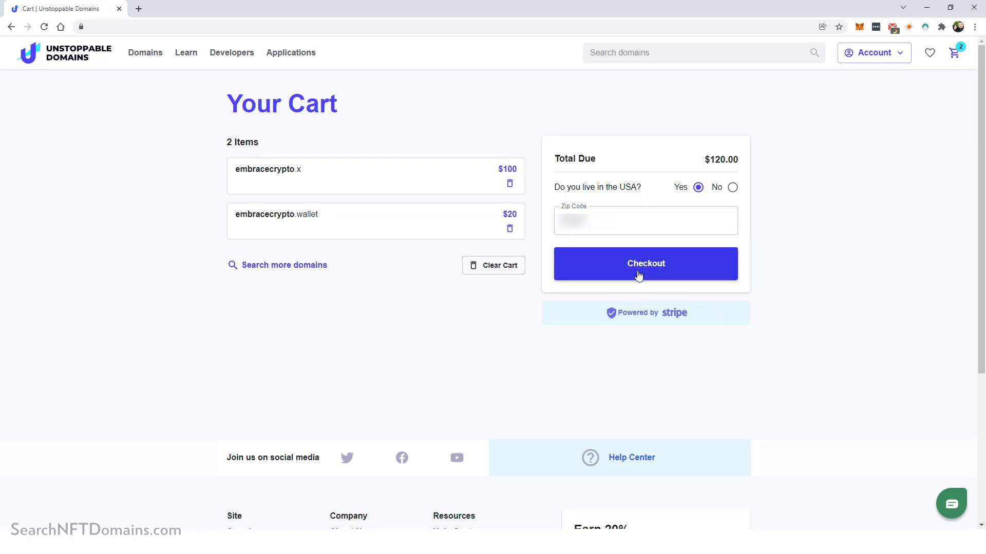
pyautogui.click(636, 272)
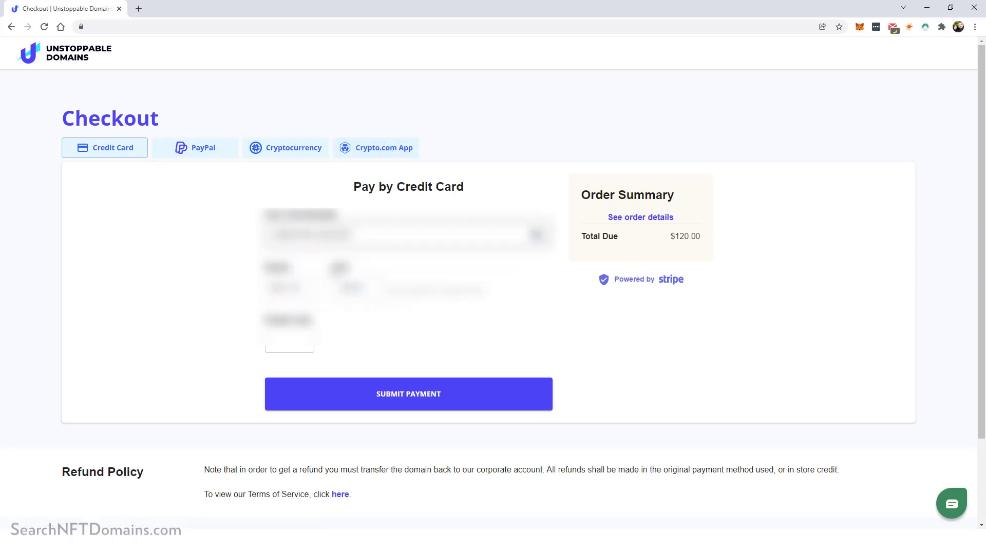
# - Fill in the postal code of the credit card payment and submit the payment
pyautogui.click(296, 346)
pyautogui.write('12345')
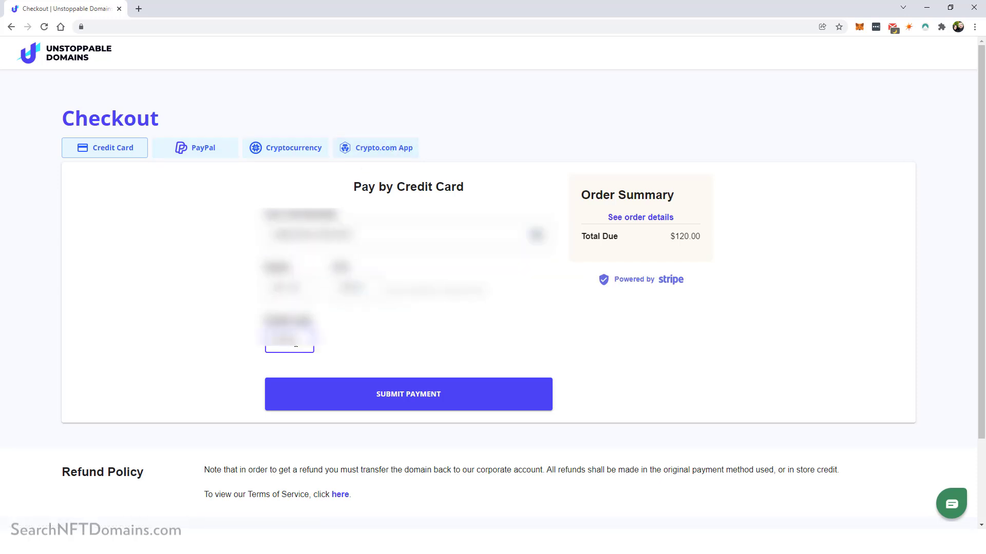
pyautogui.click(353, 393)
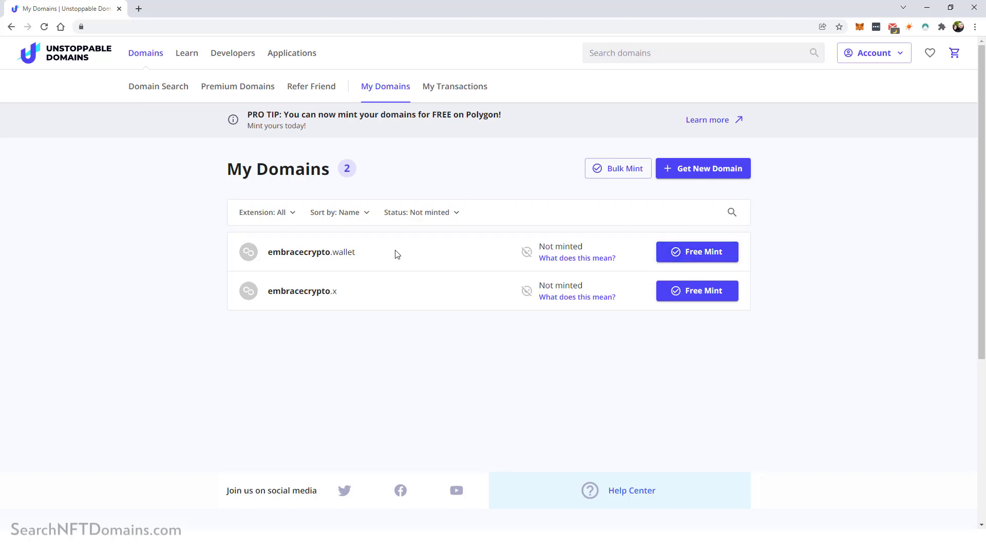
# - Mint embracecrypto.wallet for free on Polygon to the existing ETH wallet, requesting the email verification code, and return to the domain list
pyautogui.click(704, 254)
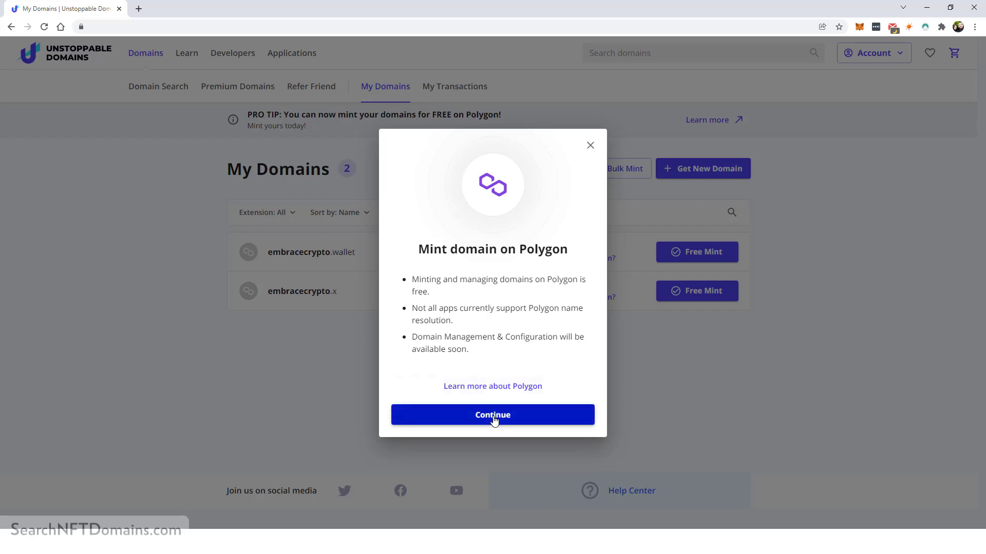
pyautogui.click(494, 421)
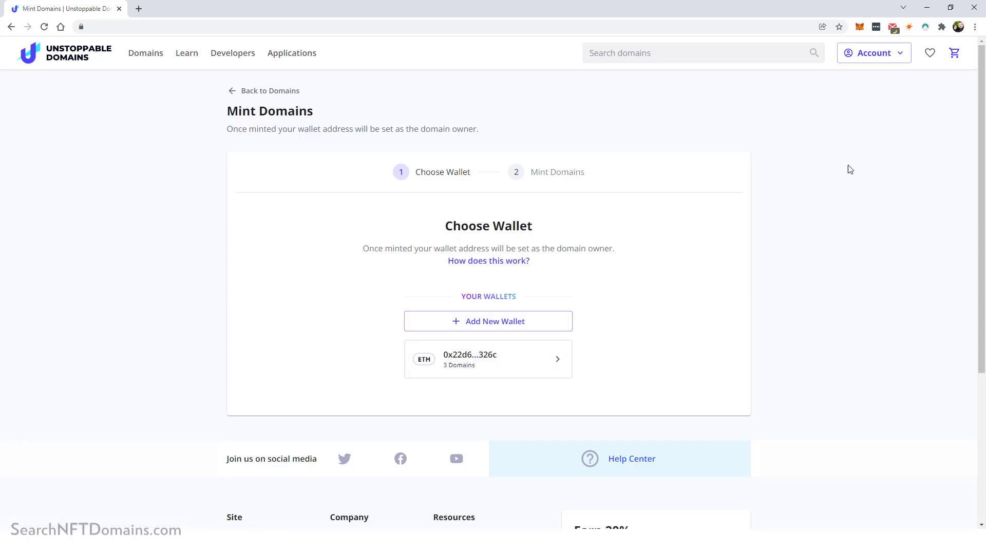
pyautogui.click(491, 361)
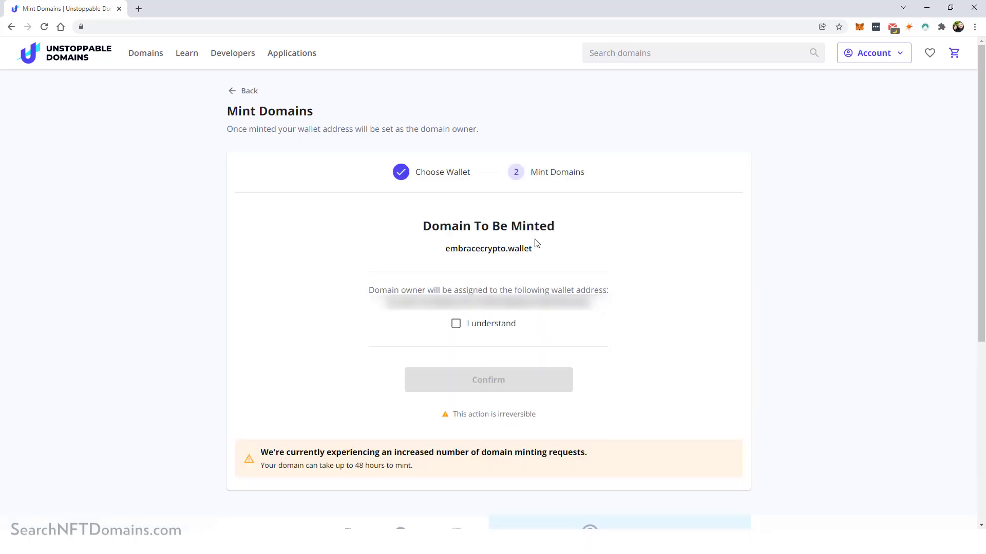
pyautogui.click(455, 323)
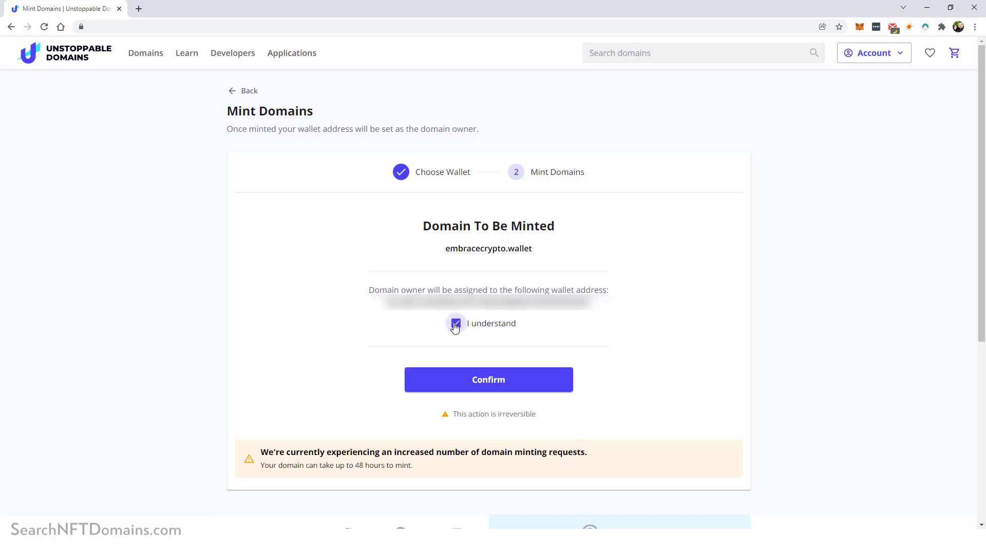
pyautogui.click(492, 381)
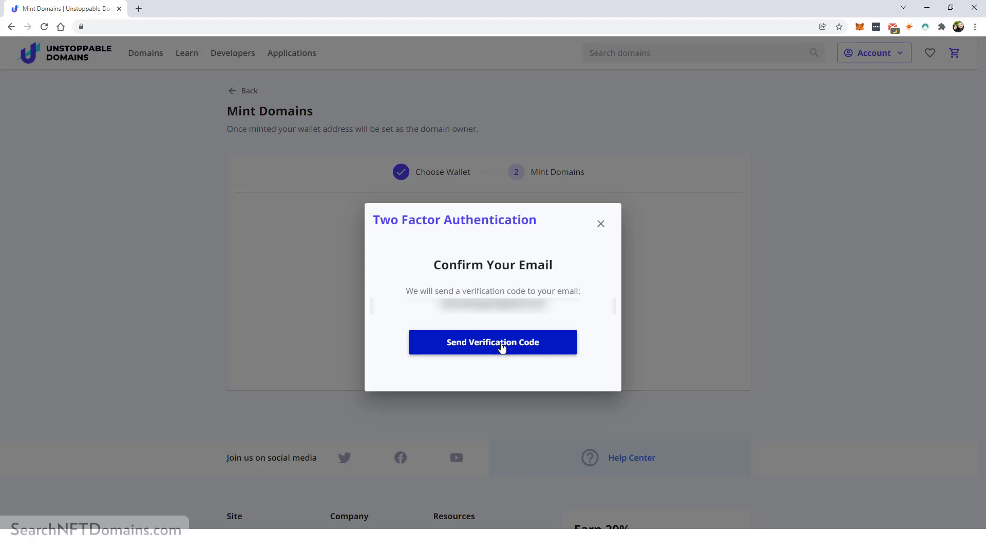
pyautogui.click(501, 348)
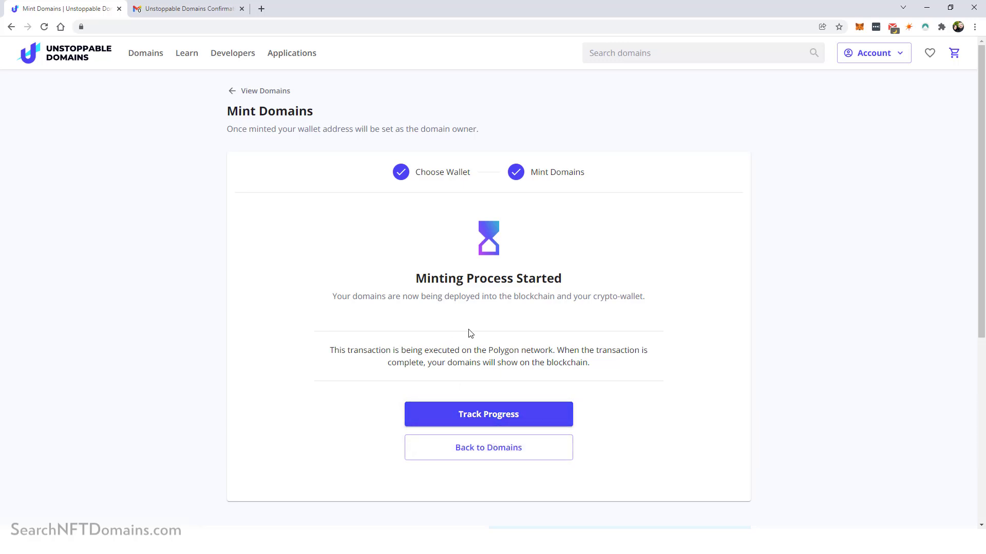
pyautogui.click(493, 440)
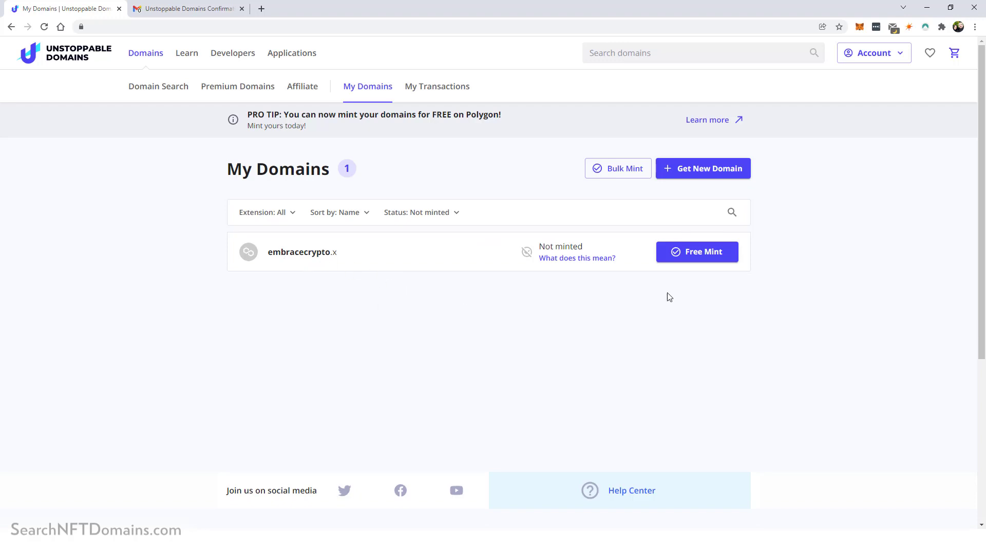
# - Mint embracecrypto.x for free on Polygon to the same ETH wallet and return to the domain list
pyautogui.click(704, 253)
pyautogui.click(490, 416)
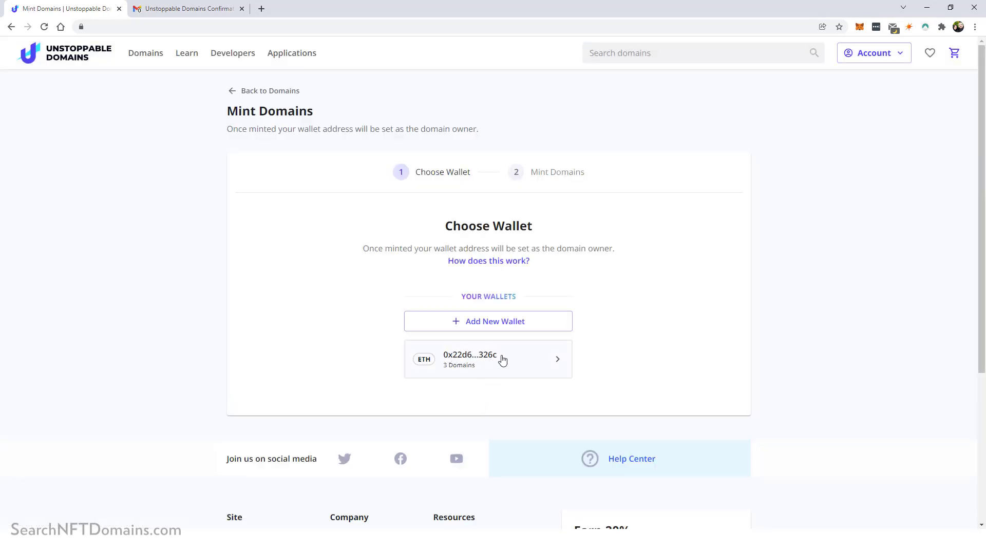
pyautogui.click(502, 361)
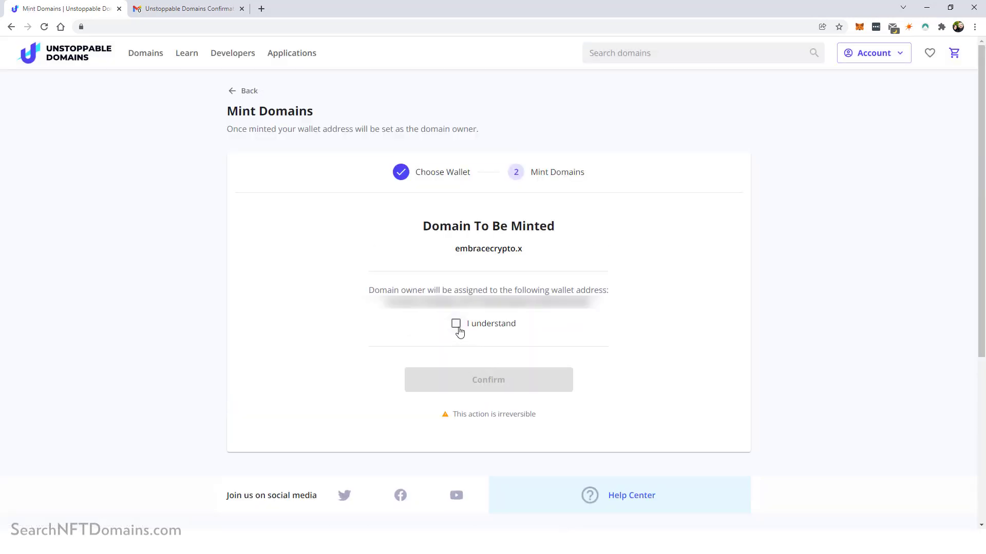
pyautogui.click(456, 324)
pyautogui.click(492, 386)
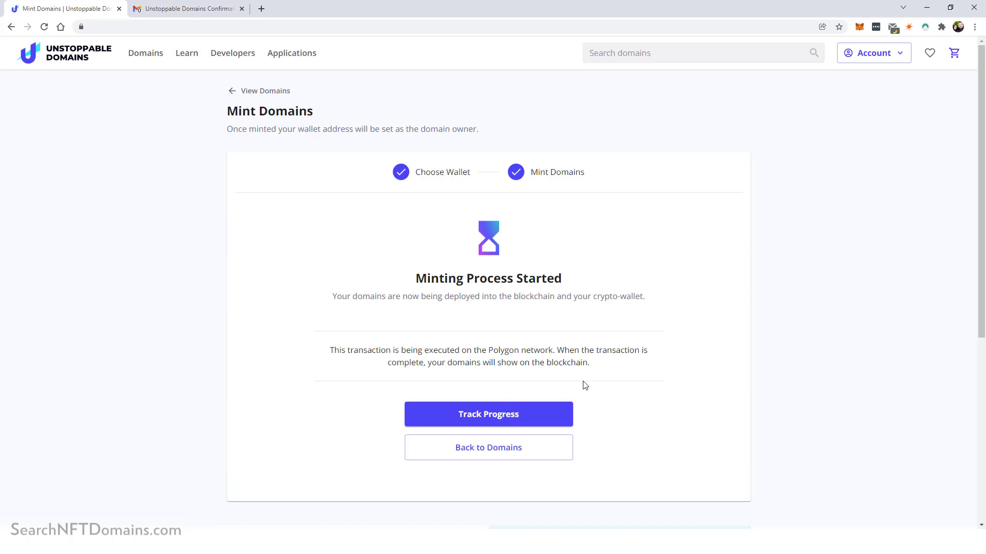
pyautogui.click(490, 448)
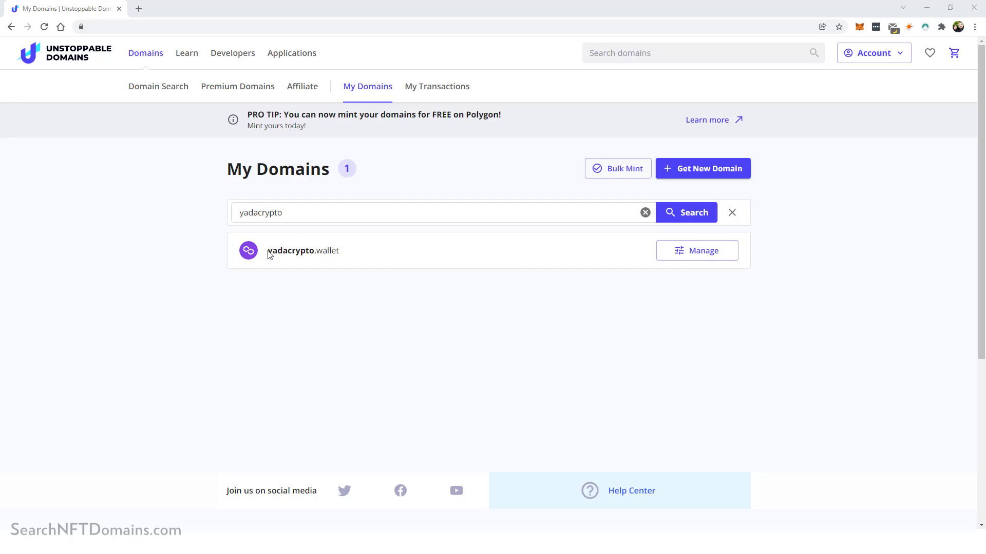
# - Open the management page of yadacrypto.wallet and examine its cryptocurrency address fields and the list of currencies that can be added
pyautogui.click(704, 252)
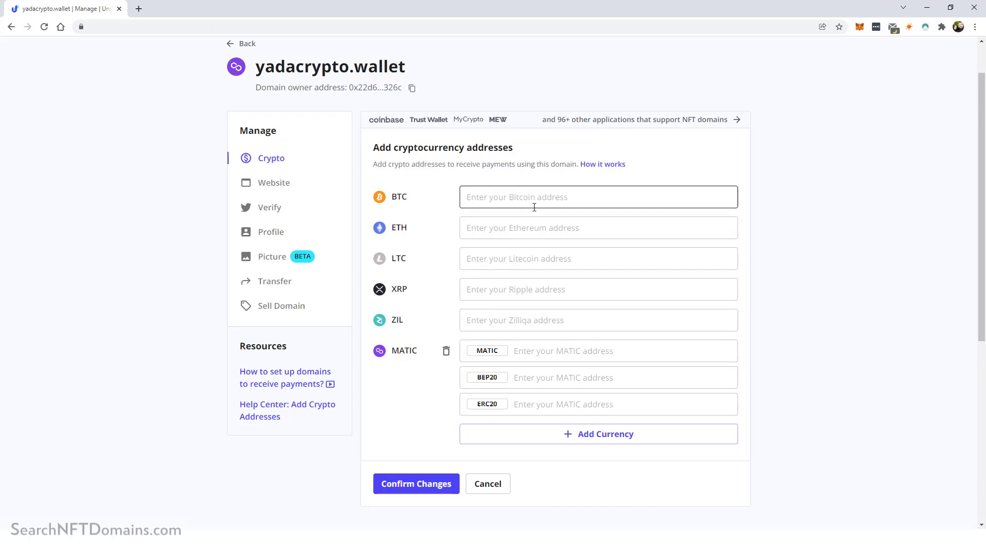
pyautogui.click(607, 442)
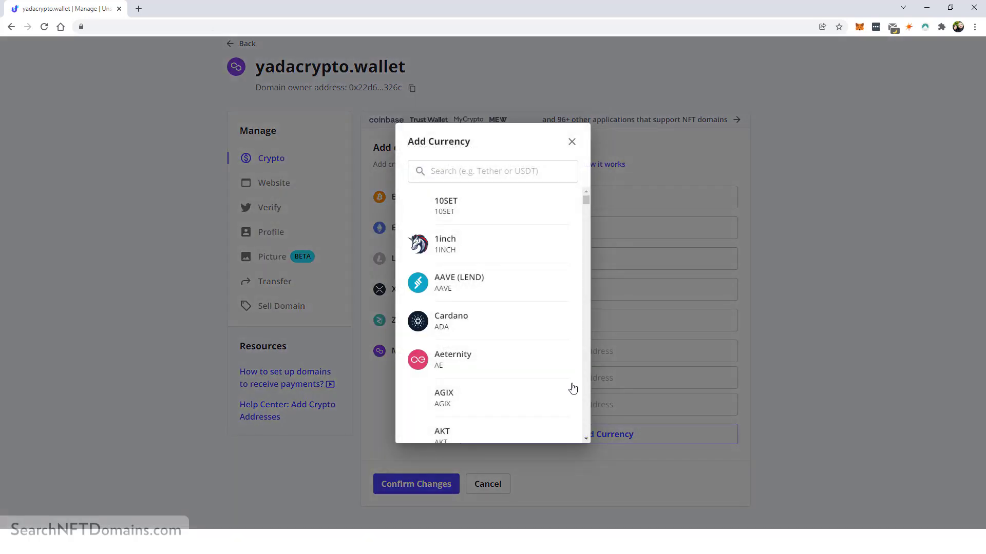
pyautogui.scroll(-2, 585, 200)
pyautogui.moveTo(585, 202); pyautogui.dragTo(588, 413)
pyautogui.click(572, 142)
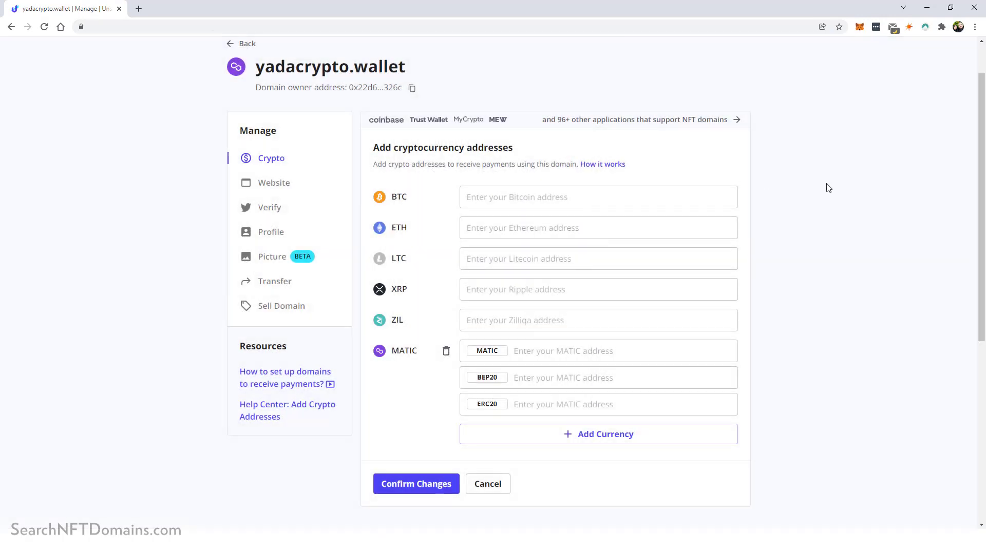
pyautogui.click(608, 286)
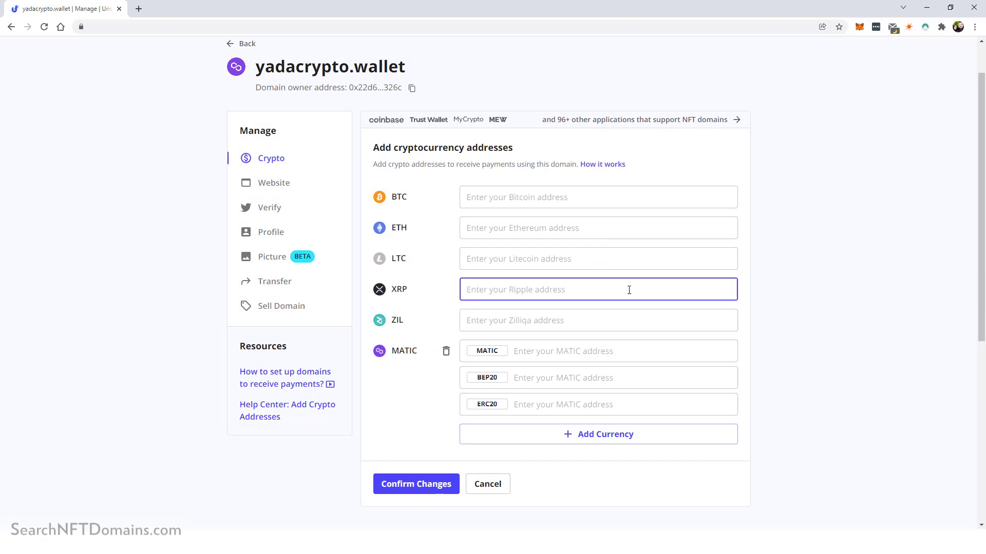
pyautogui.click(877, 262)
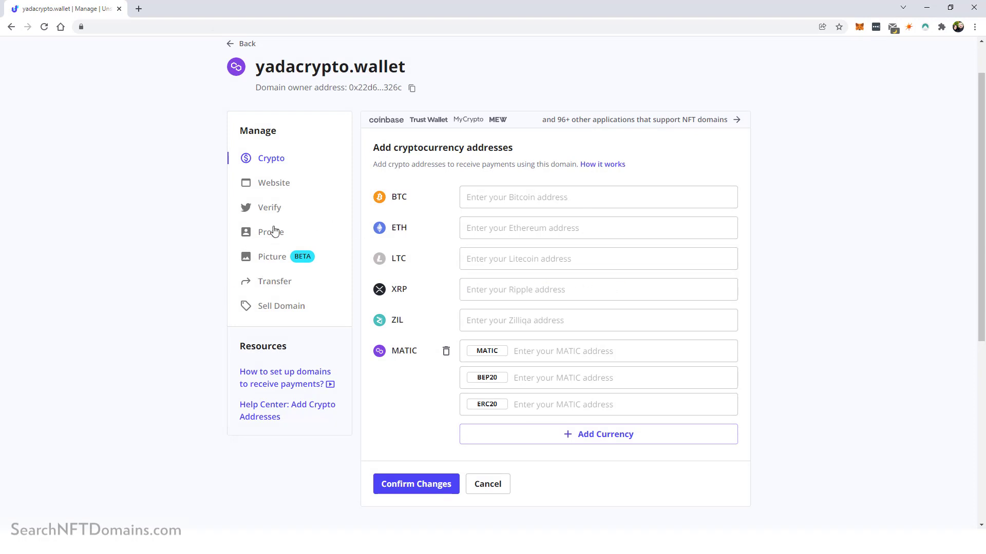
pyautogui.moveTo(256, 68); pyautogui.dragTo(405, 72)
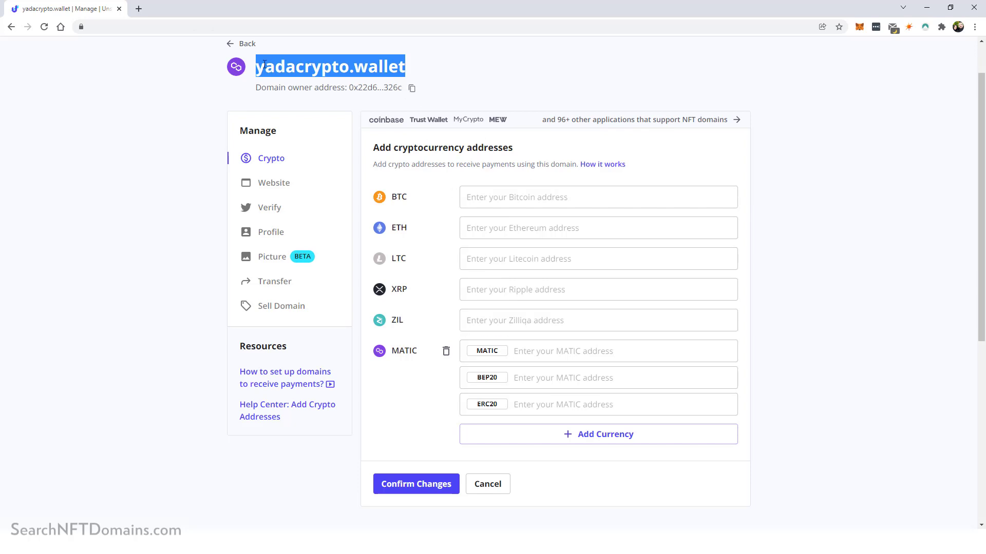
pyautogui.click(796, 243)
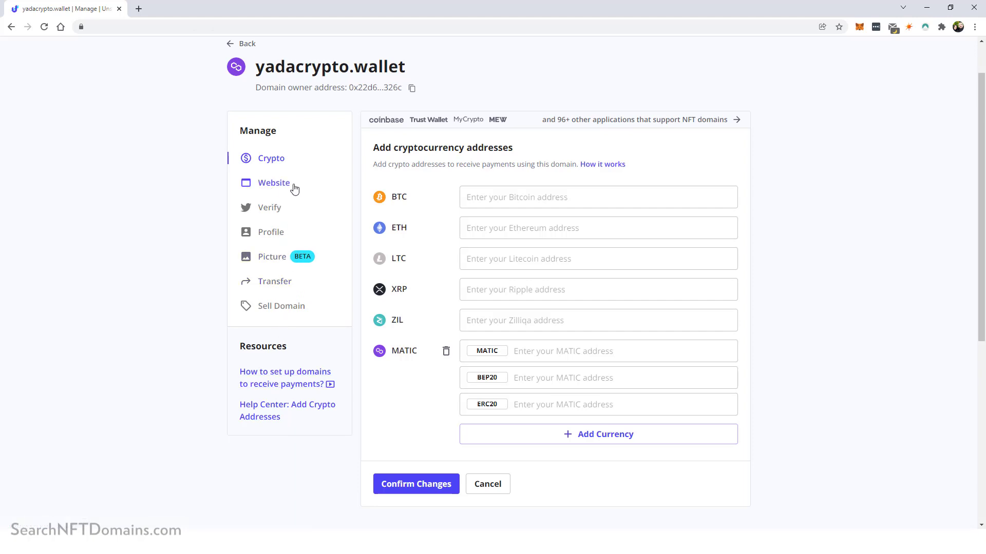
# - Review the website options and the Twitter verification page for yadacrypto.wallet
pyautogui.click(272, 183)
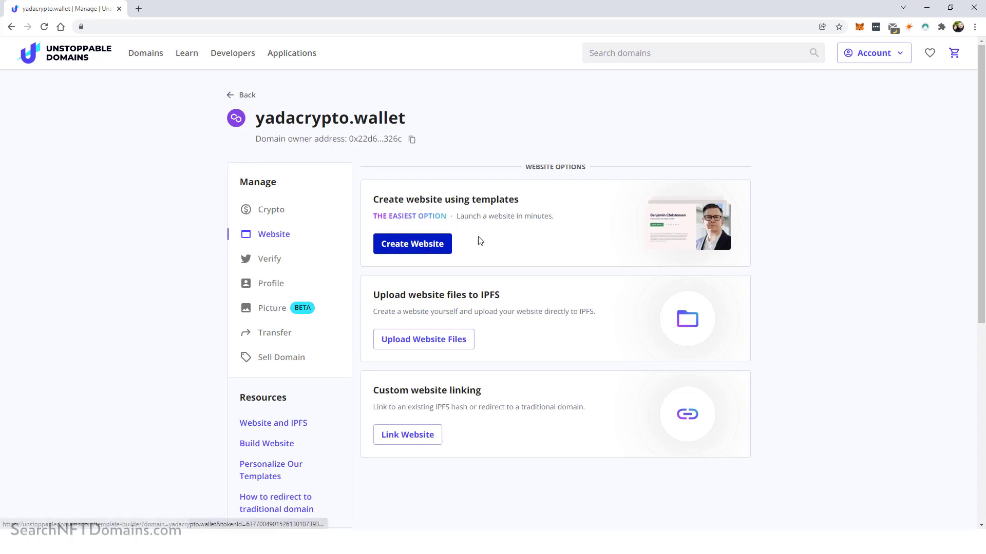
pyautogui.scroll(-2, 568, 301)
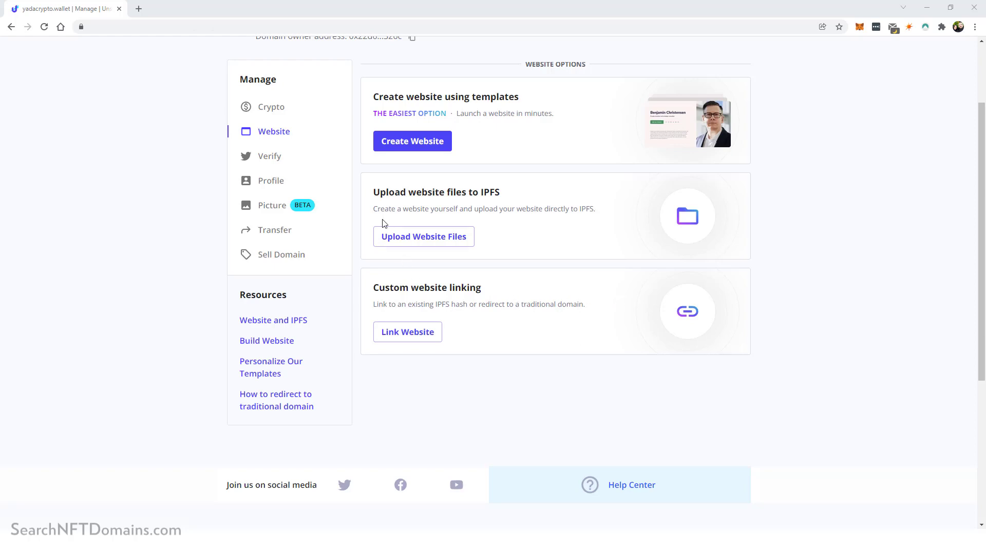
pyautogui.click(277, 163)
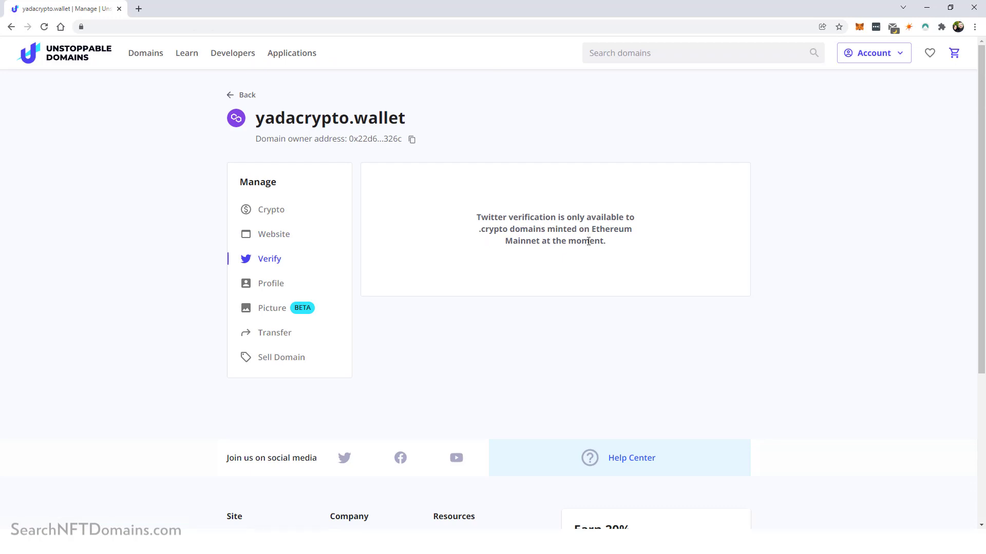
# - Look through the domain profile fields of yadacrypto.wallet and its NFT picture settings
pyautogui.click(287, 283)
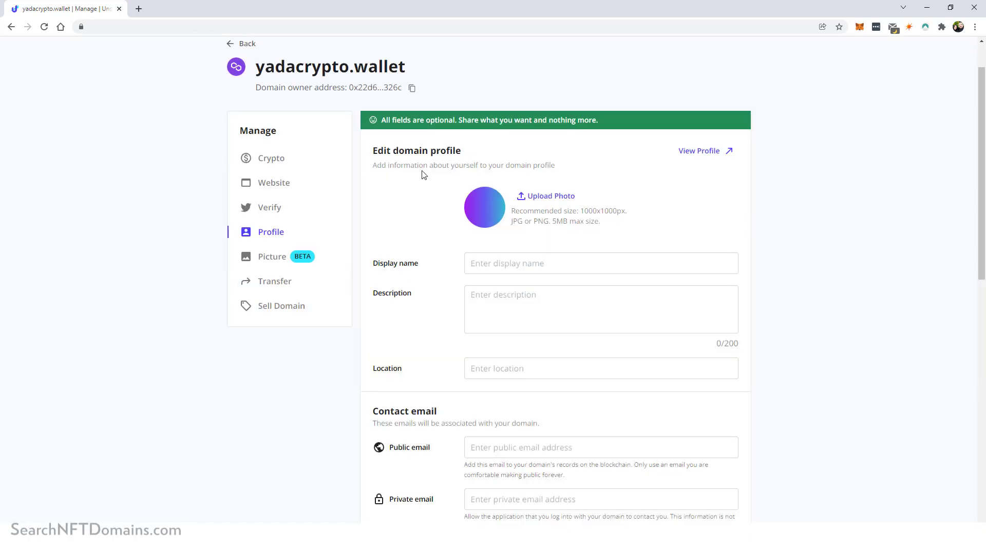
pyautogui.scroll(-3, 560, 169)
pyautogui.scroll(-4, 528, 378)
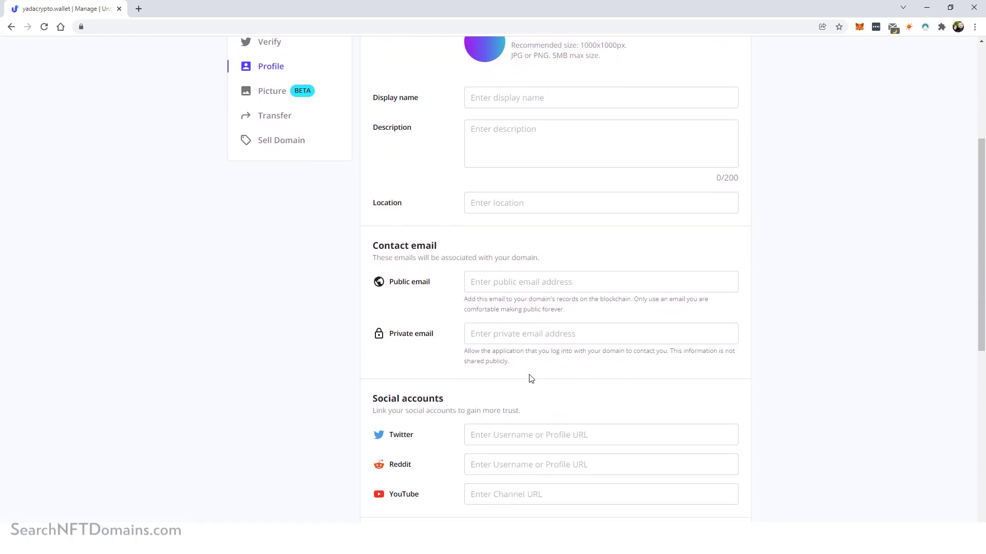
pyautogui.scroll(8, 535, 337)
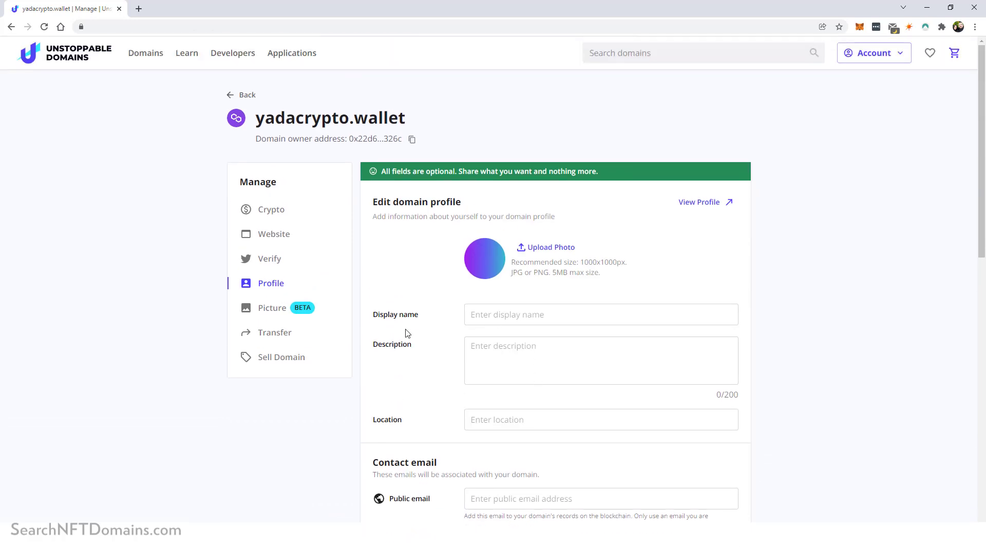
pyautogui.click(279, 309)
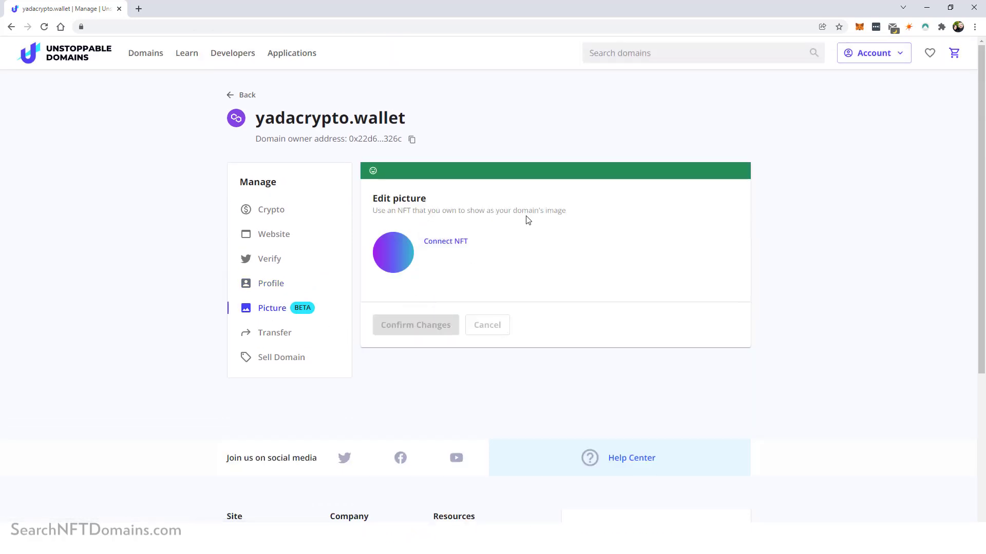
# - View the transfer form and selling options of yadacrypto.wallet, including List for Sale, and return to the cryptocurrency addresses
pyautogui.click(310, 336)
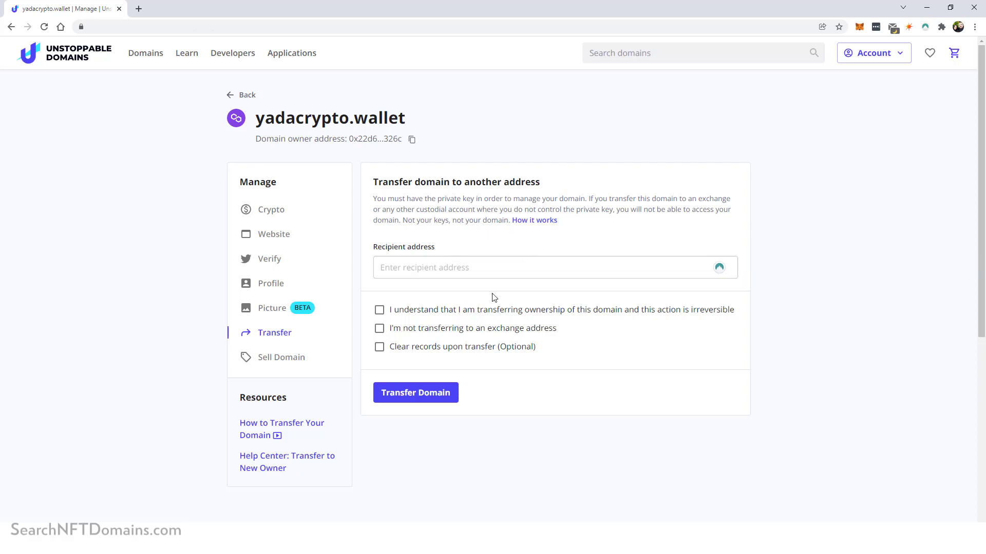
pyautogui.click(273, 363)
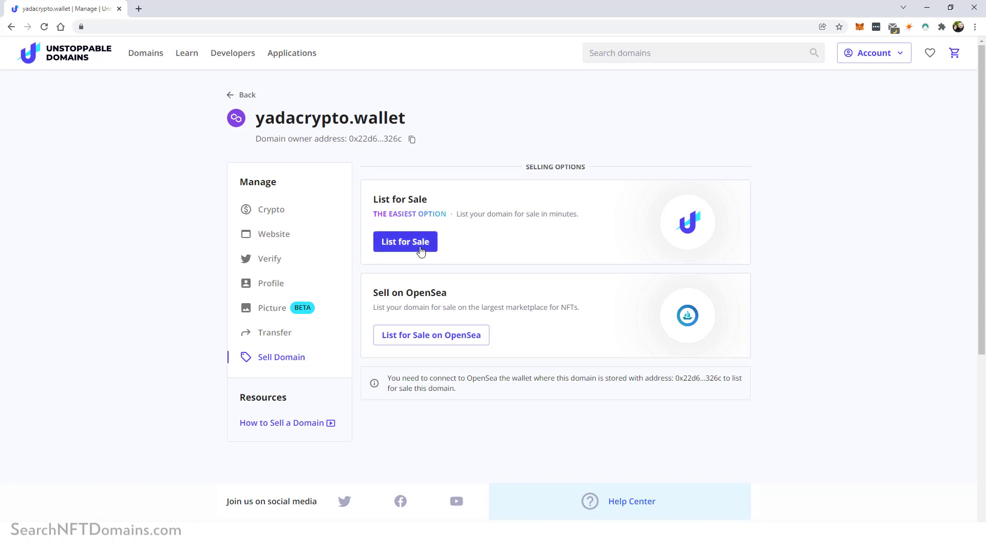
pyautogui.click(403, 243)
pyautogui.click(270, 210)
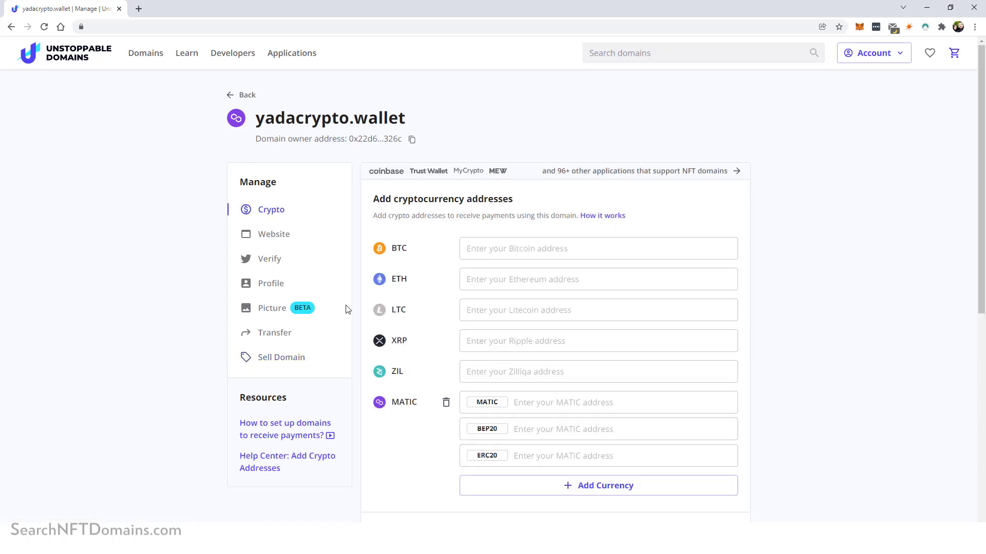